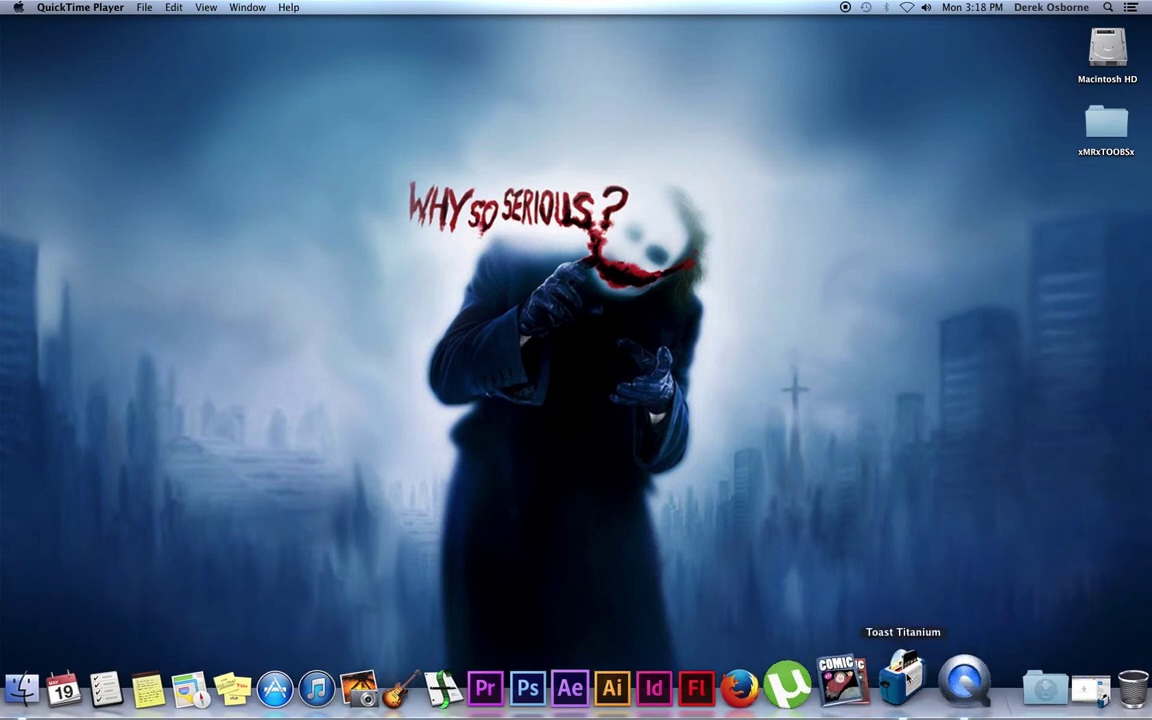
Open Toast Titanium and show the Downloads folder in a Finder window beside it
left_click(903, 688)
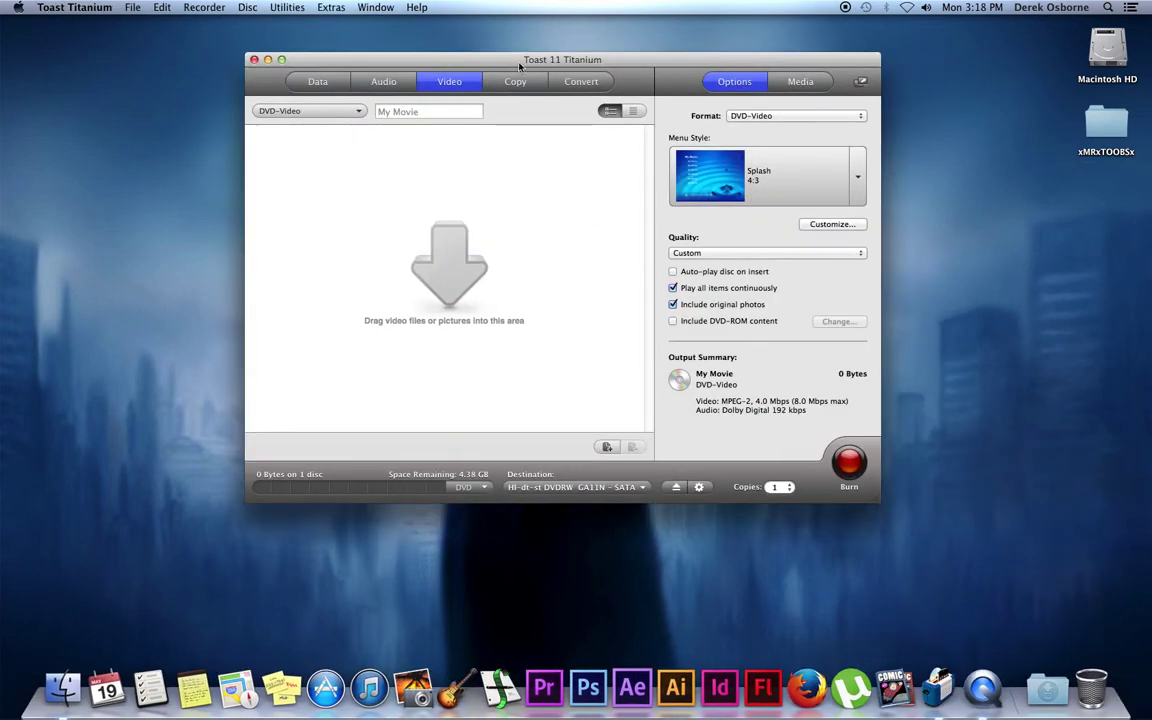
left_click_drag(519, 66, 519, 64)
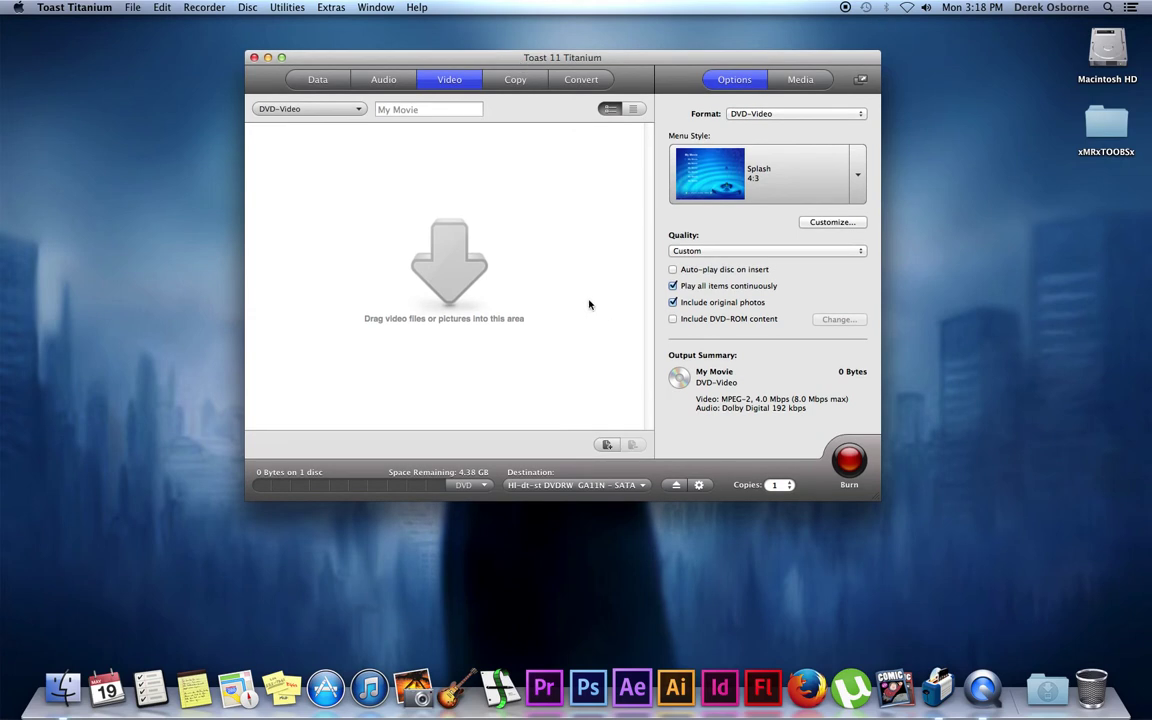
left_click(1047, 688)
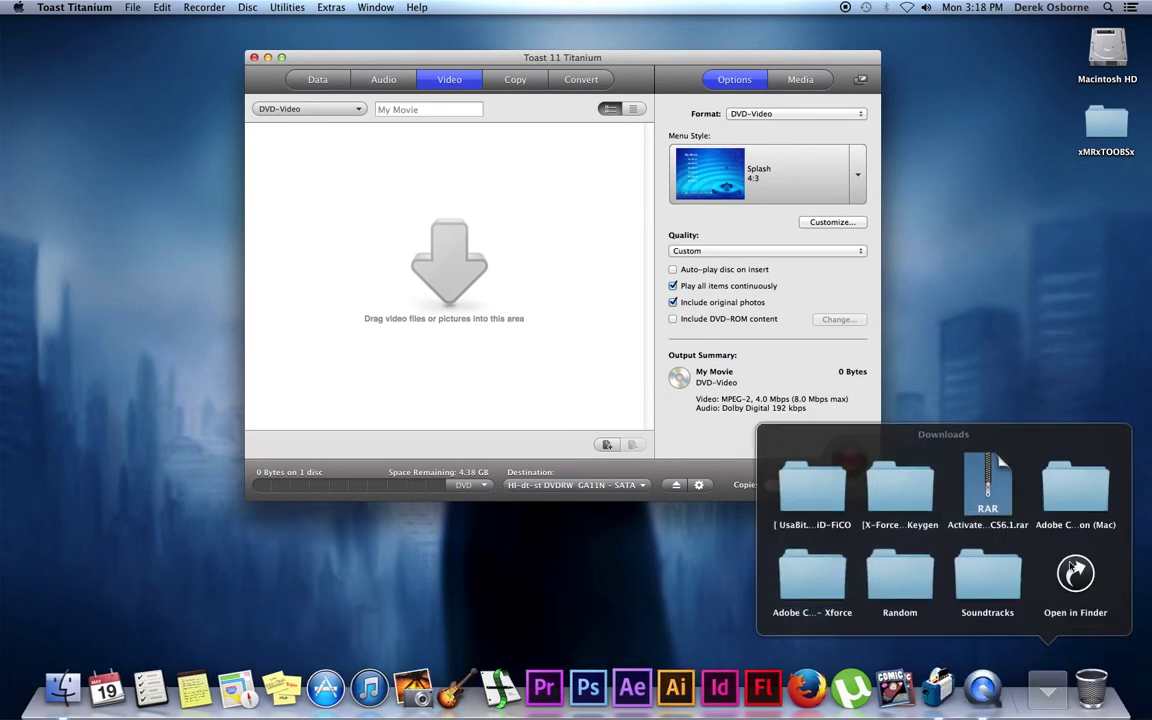
left_click(1072, 568)
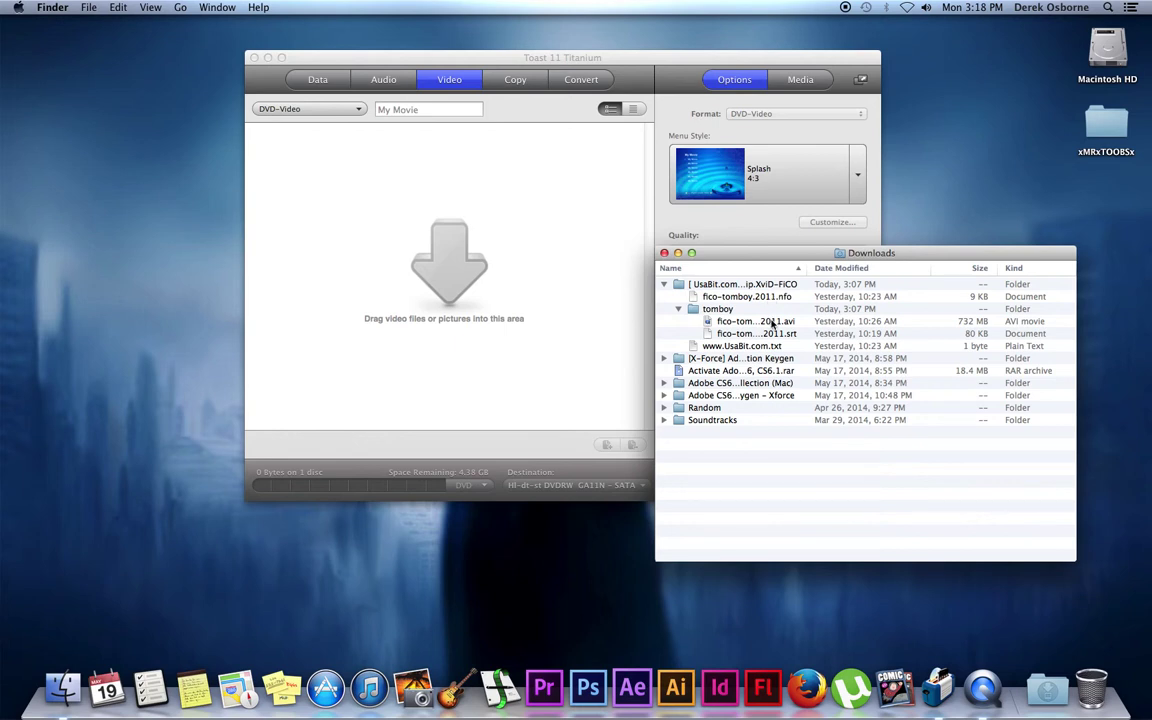
Add the fico-tomboy.2011.avi movie from the tomboy folder to the DVD-Video project
left_click(772, 323)
left_click(760, 334)
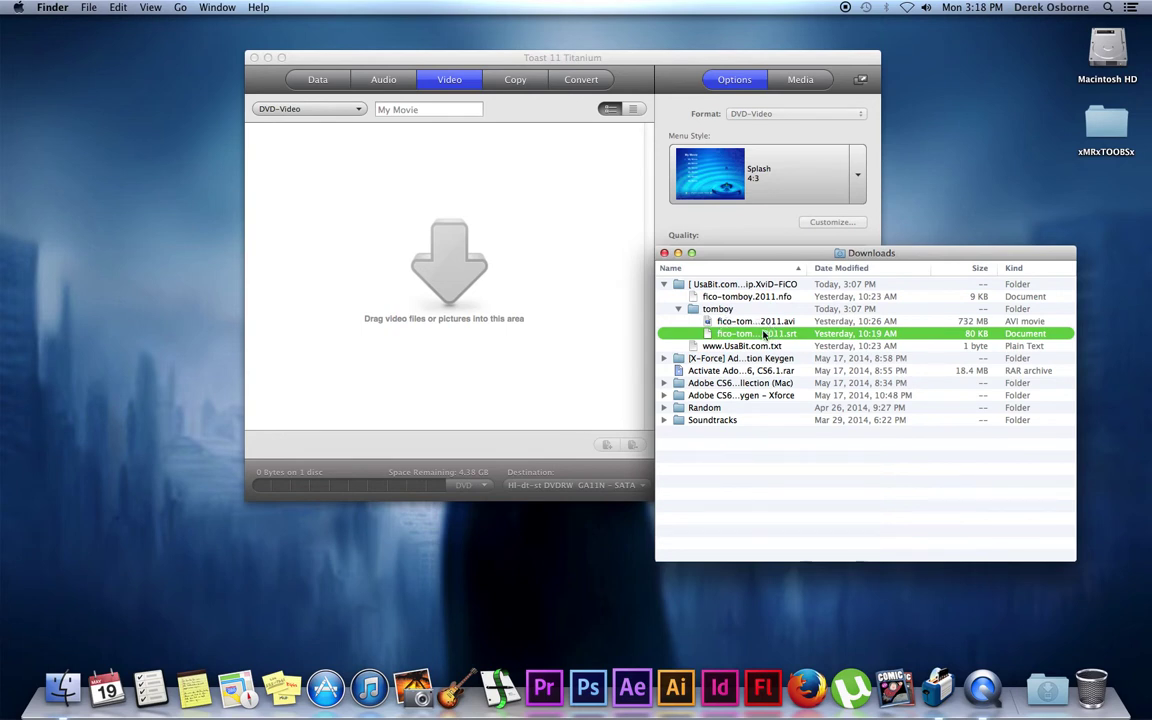
key("Up")
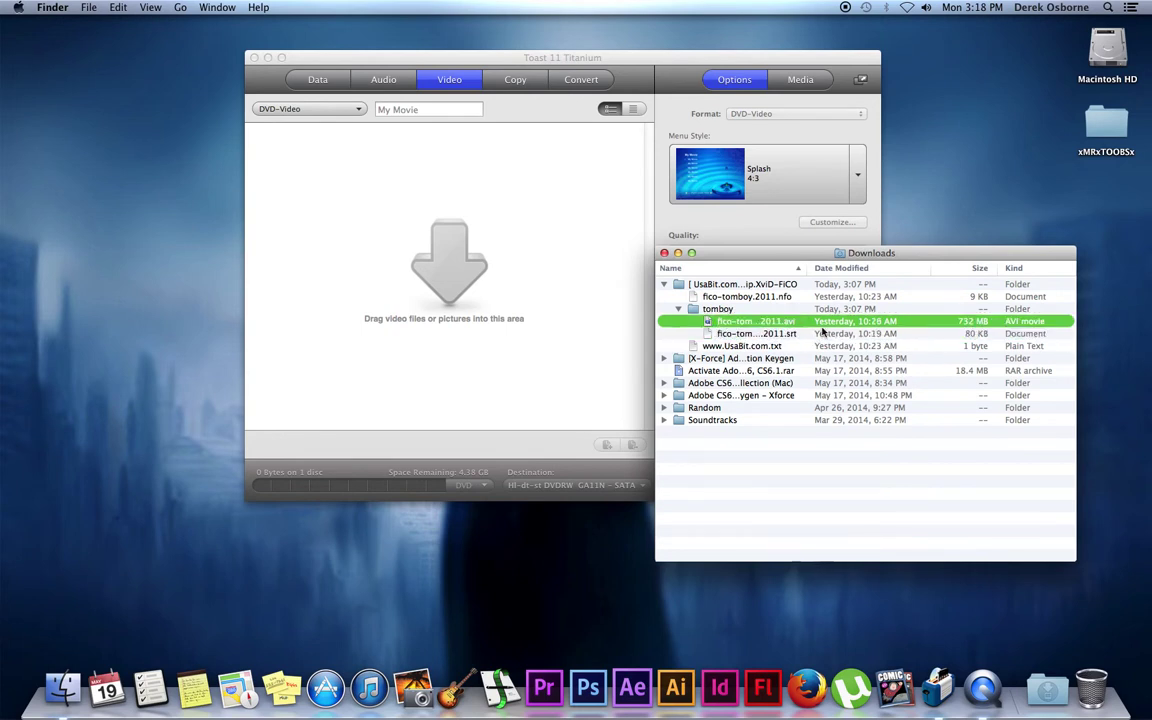
key("Down")
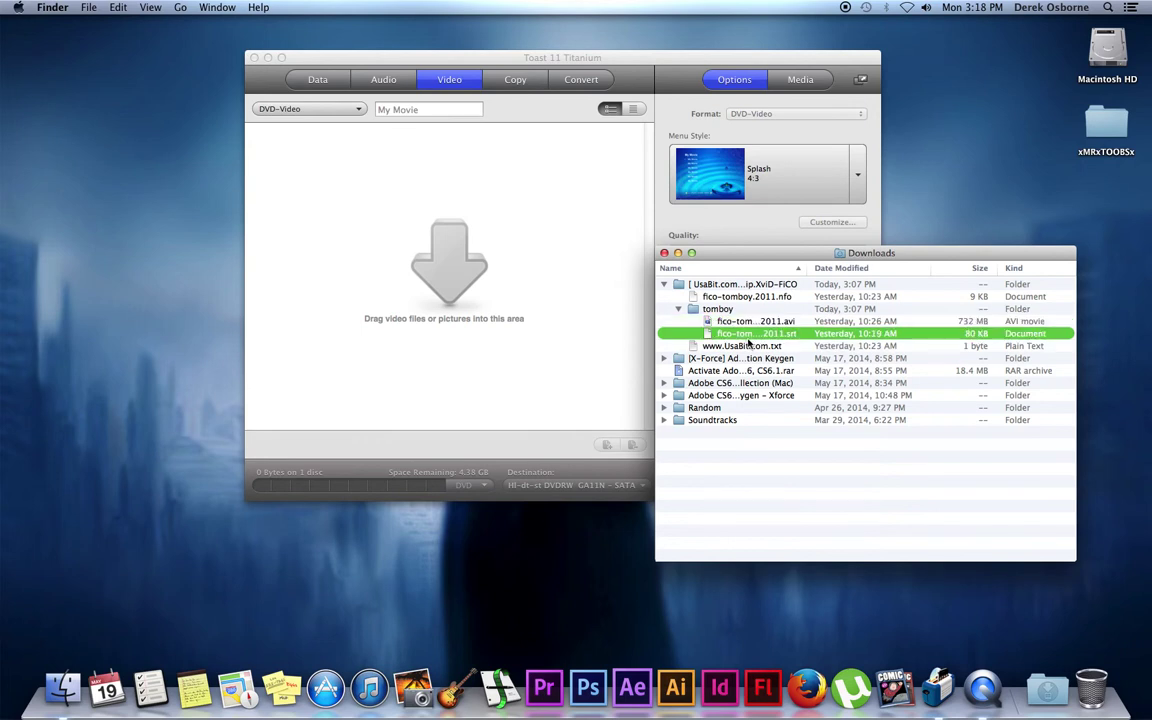
key("Up")
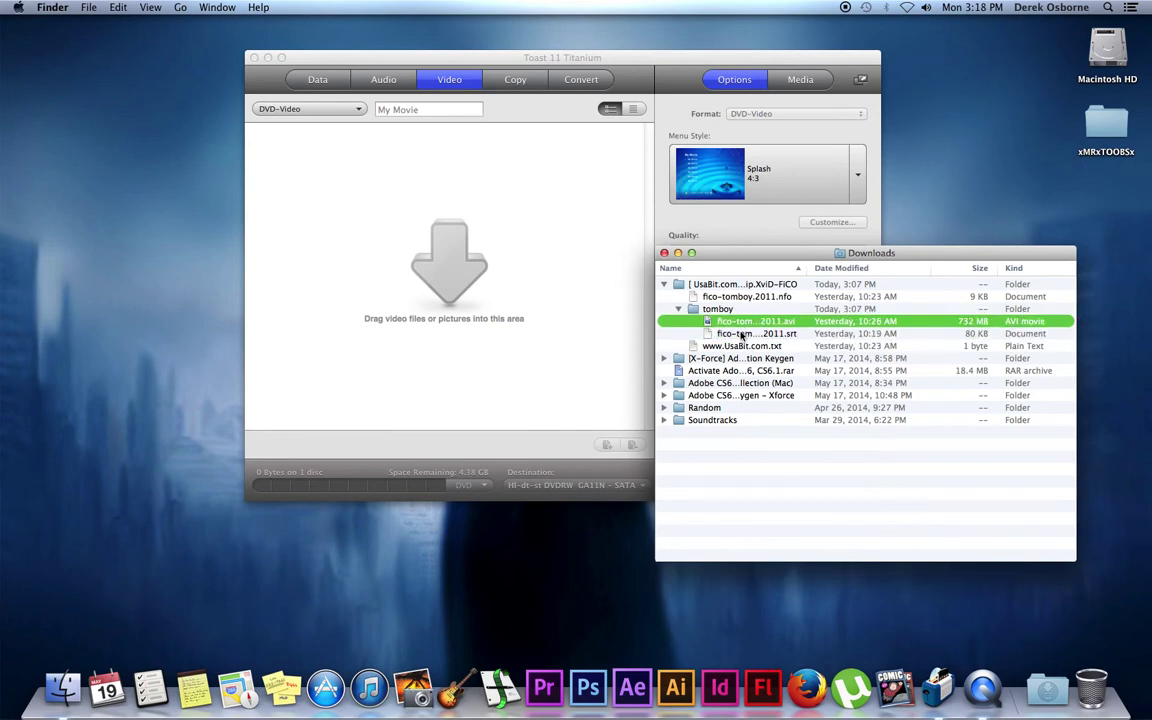
key("Down")
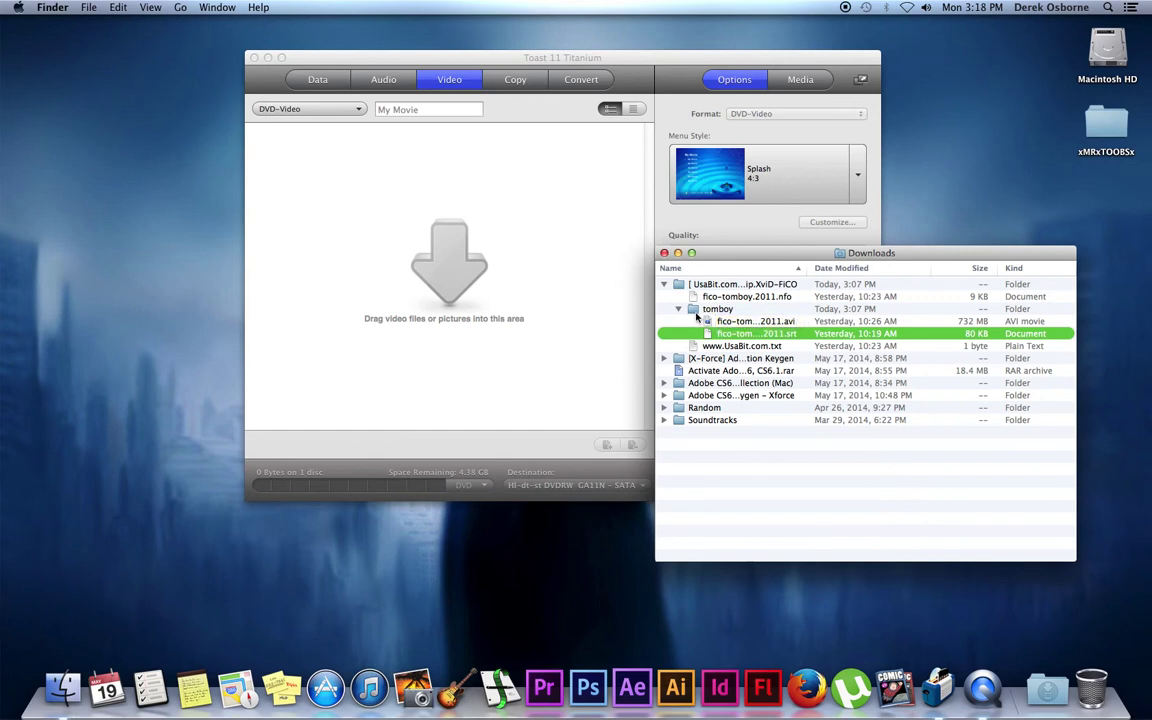
left_click(760, 321)
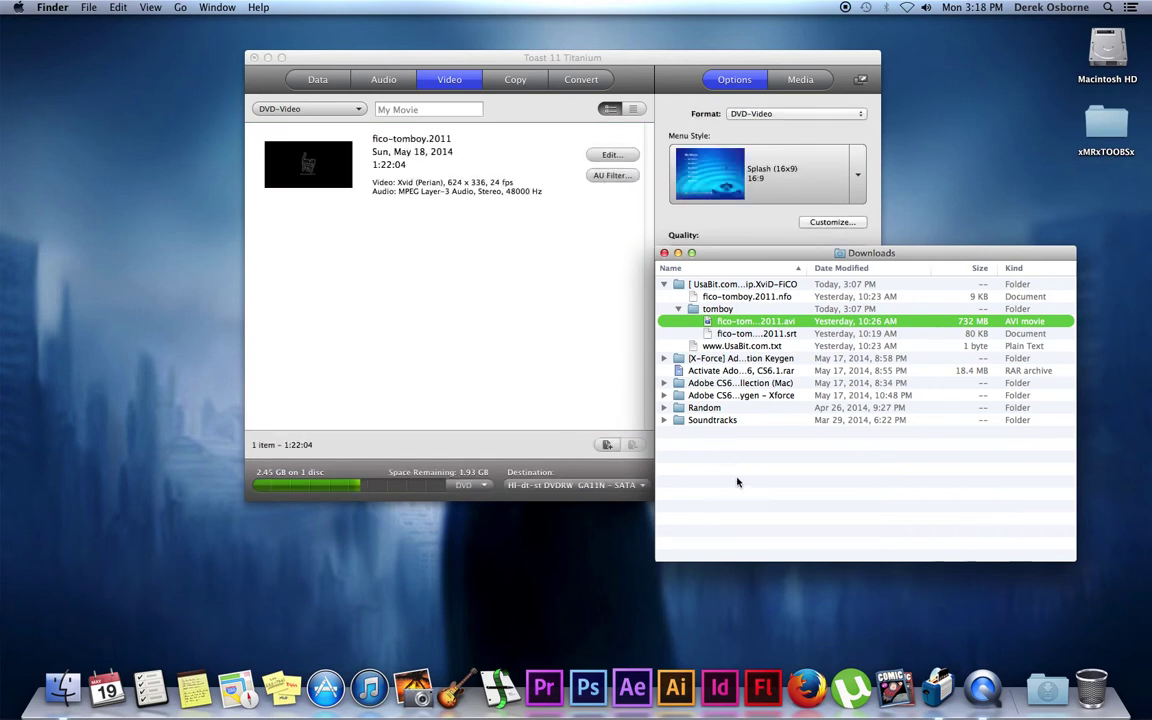
Select the .srt subtitle file in the tomboy folder and minimize the Downloads window
key("Down")
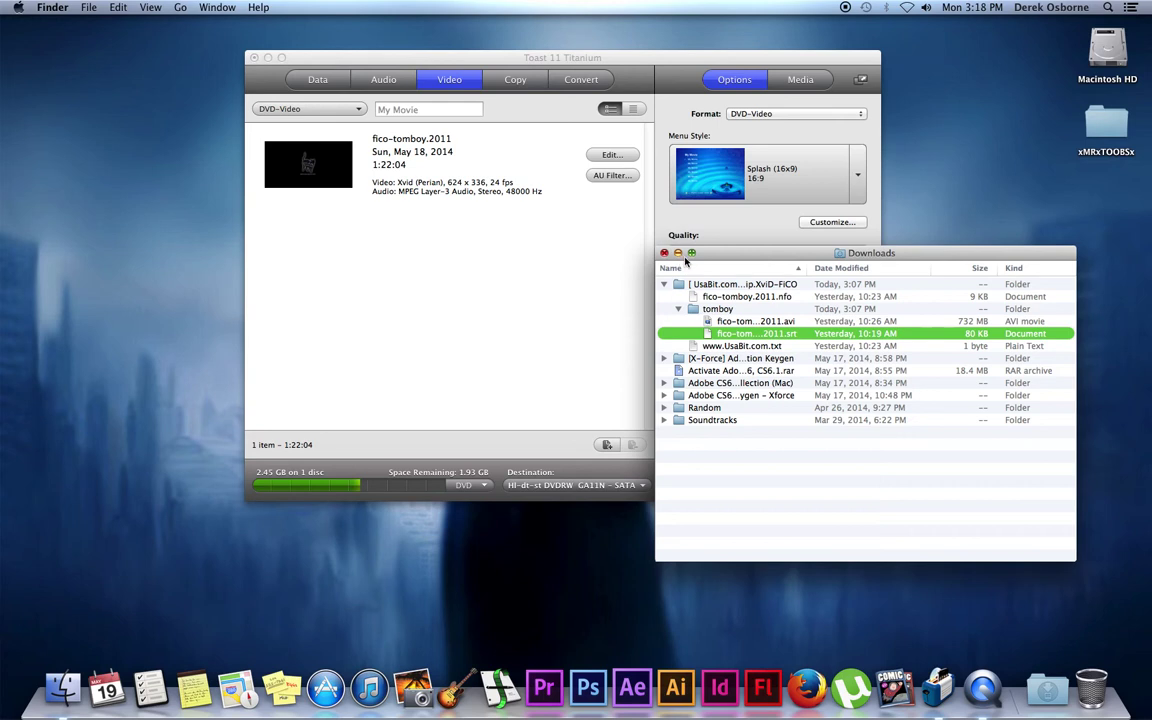
left_click(520, 262)
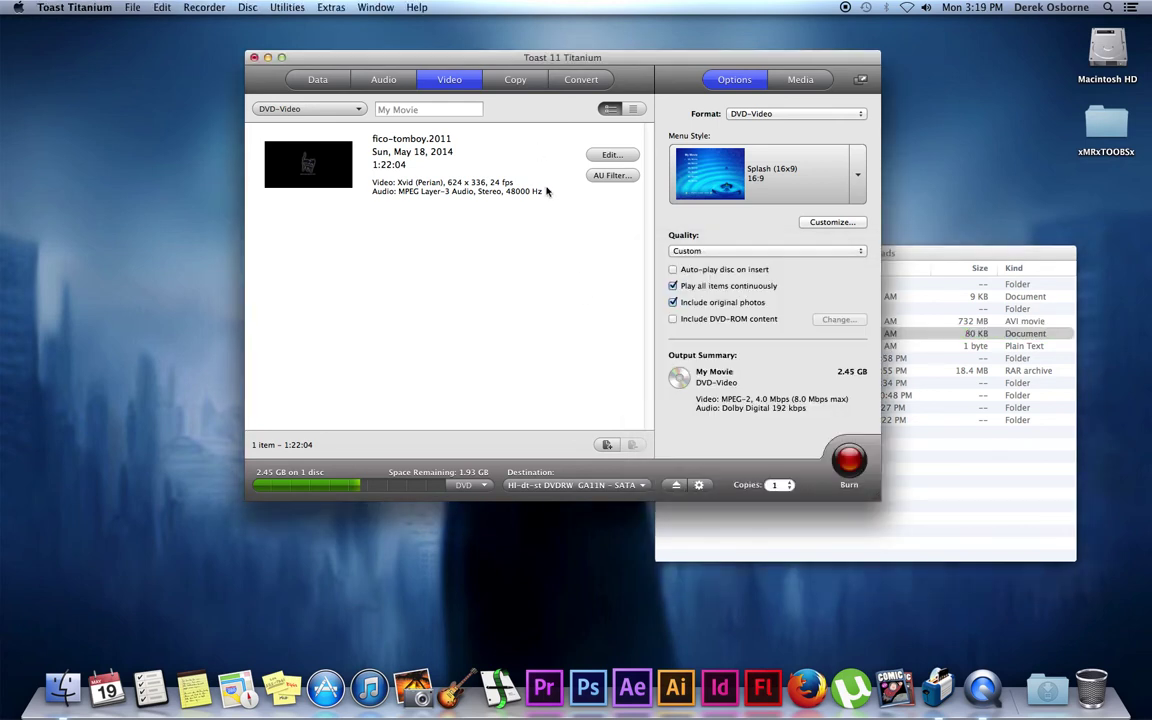
left_click(1035, 437)
left_click(678, 255)
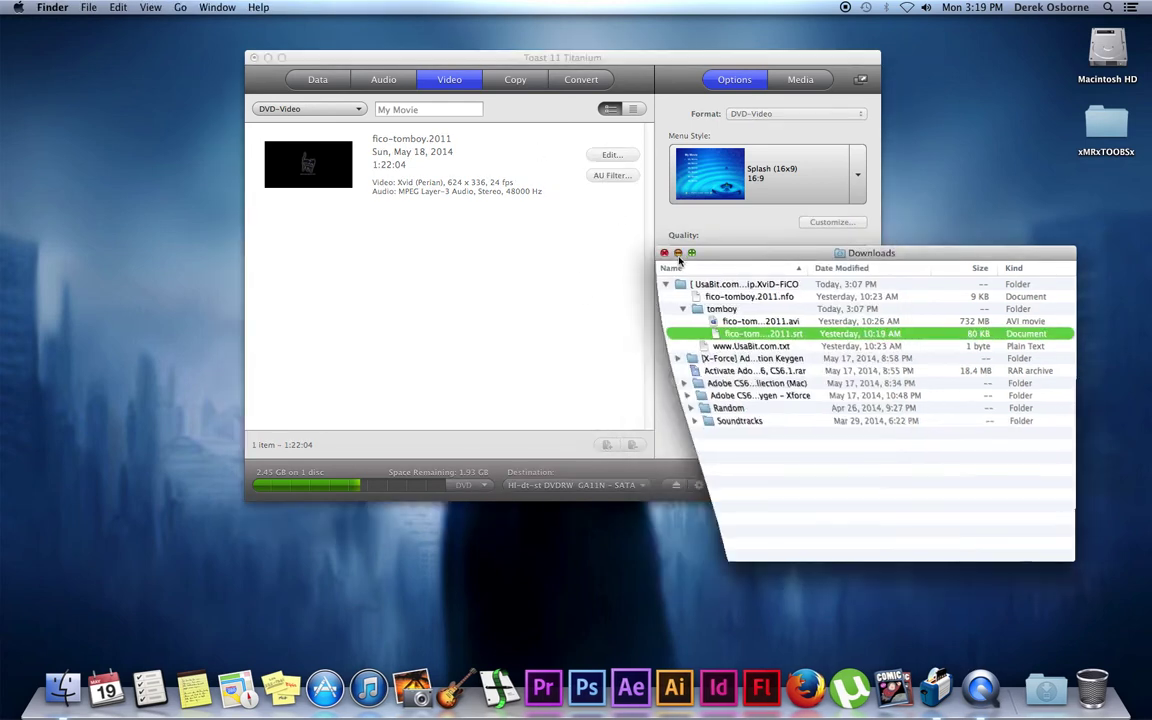
Check the Load External Subtitles option in the Perian system preferences, minimize them and return to Toast Titanium
left_click(18, 7)
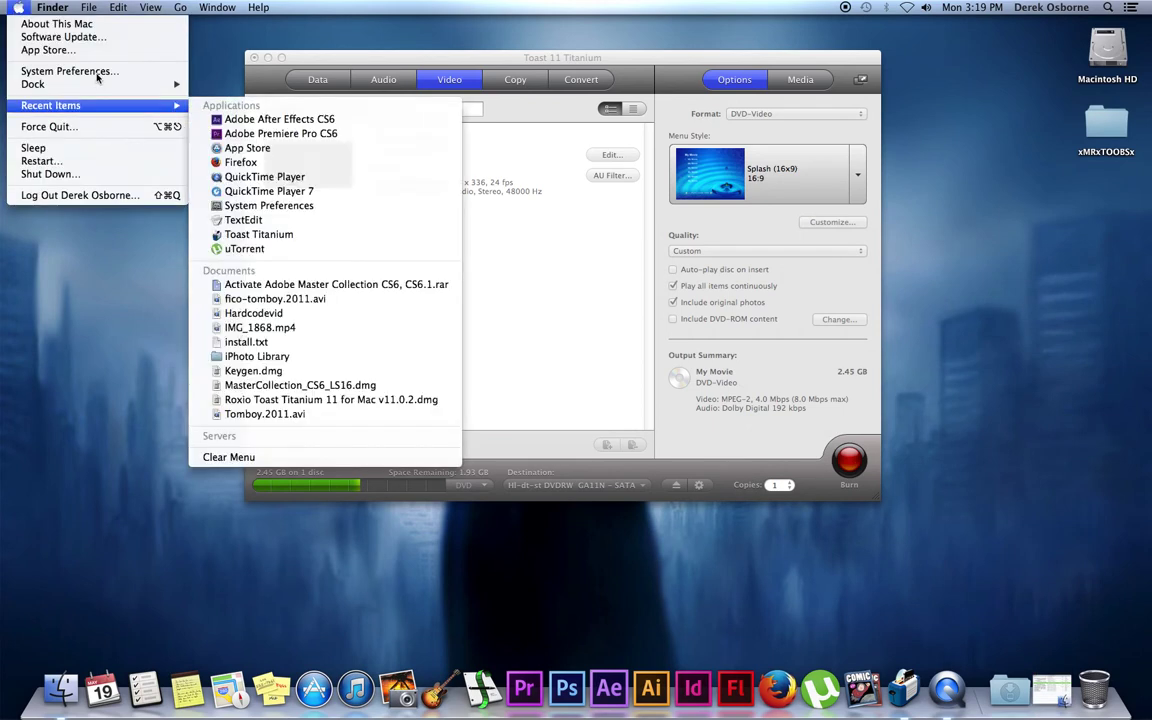
left_click(98, 72)
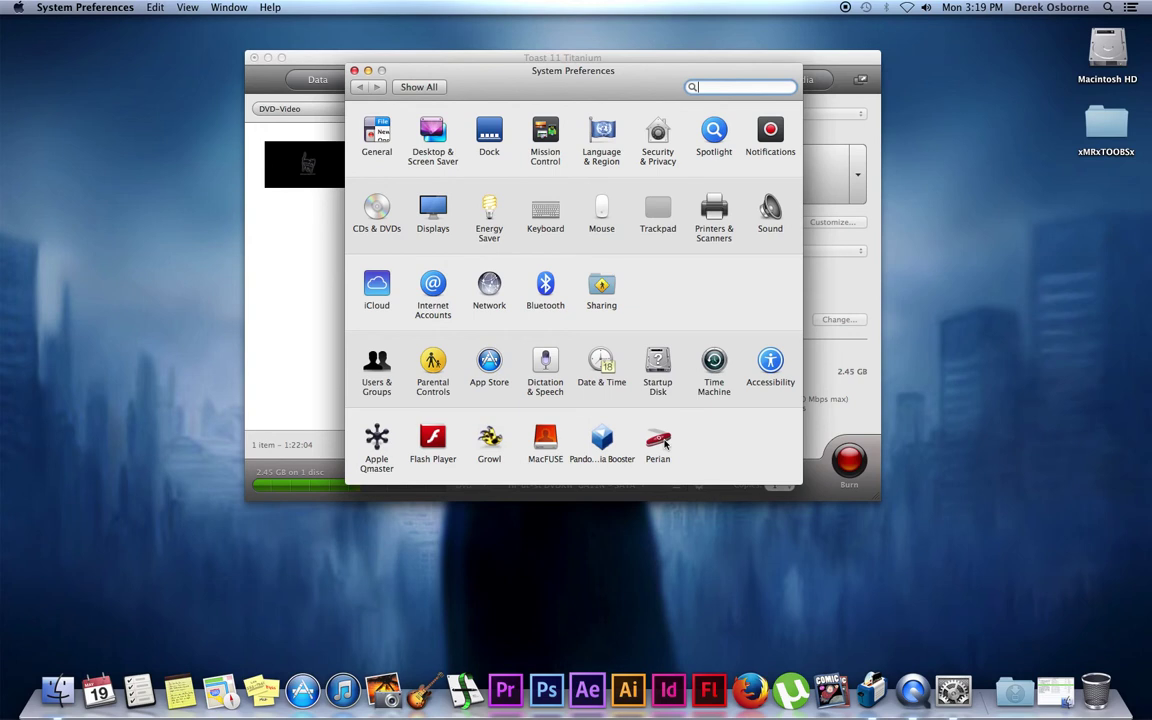
left_click(664, 442)
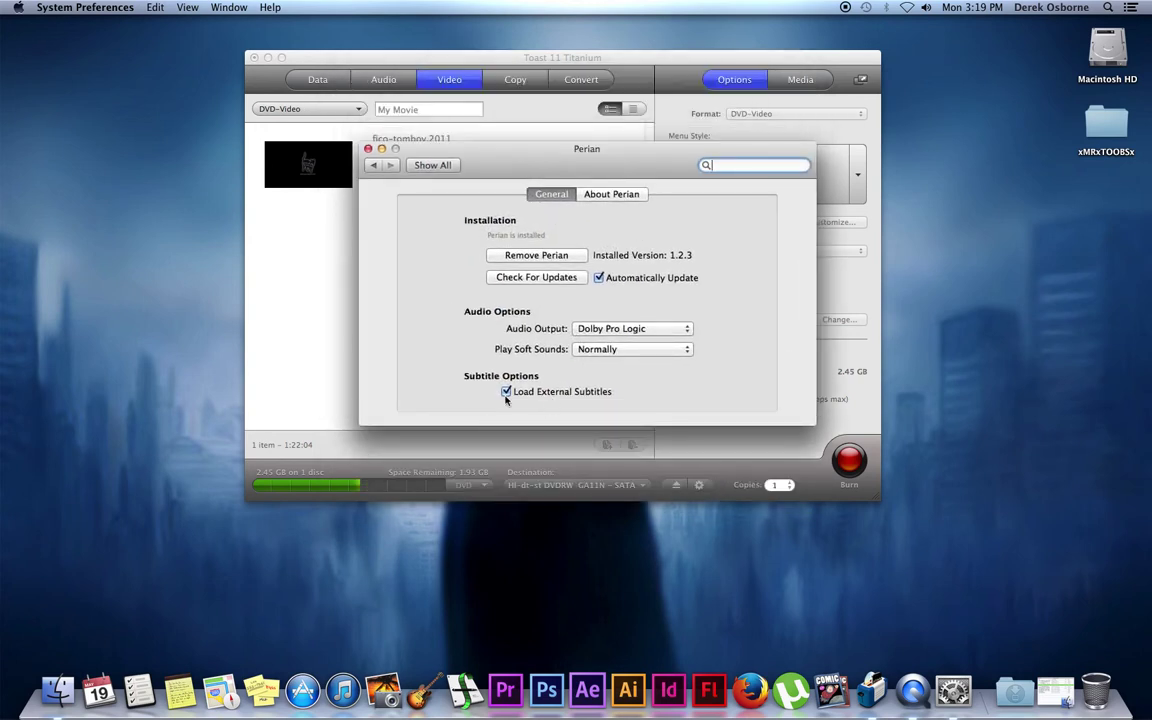
left_click(381, 148)
left_click(499, 302)
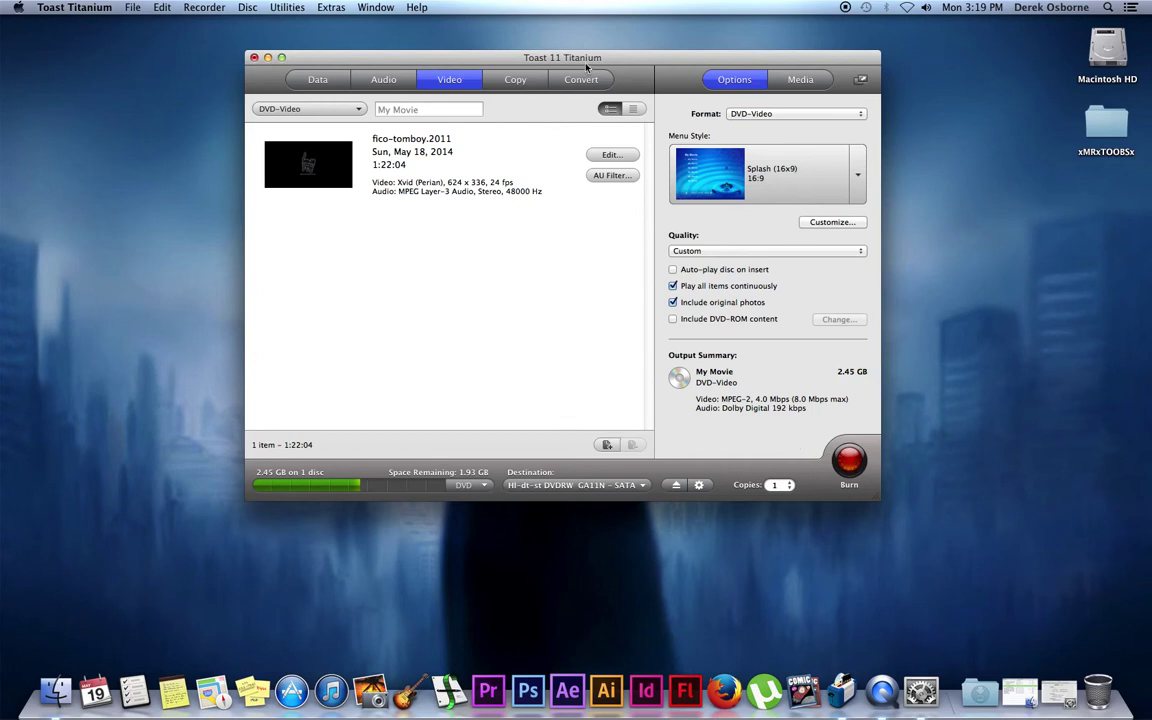
Shift the Toast window slightly and bring the Downloads window back up in Finder
left_click_drag(529, 60, 597, 64)
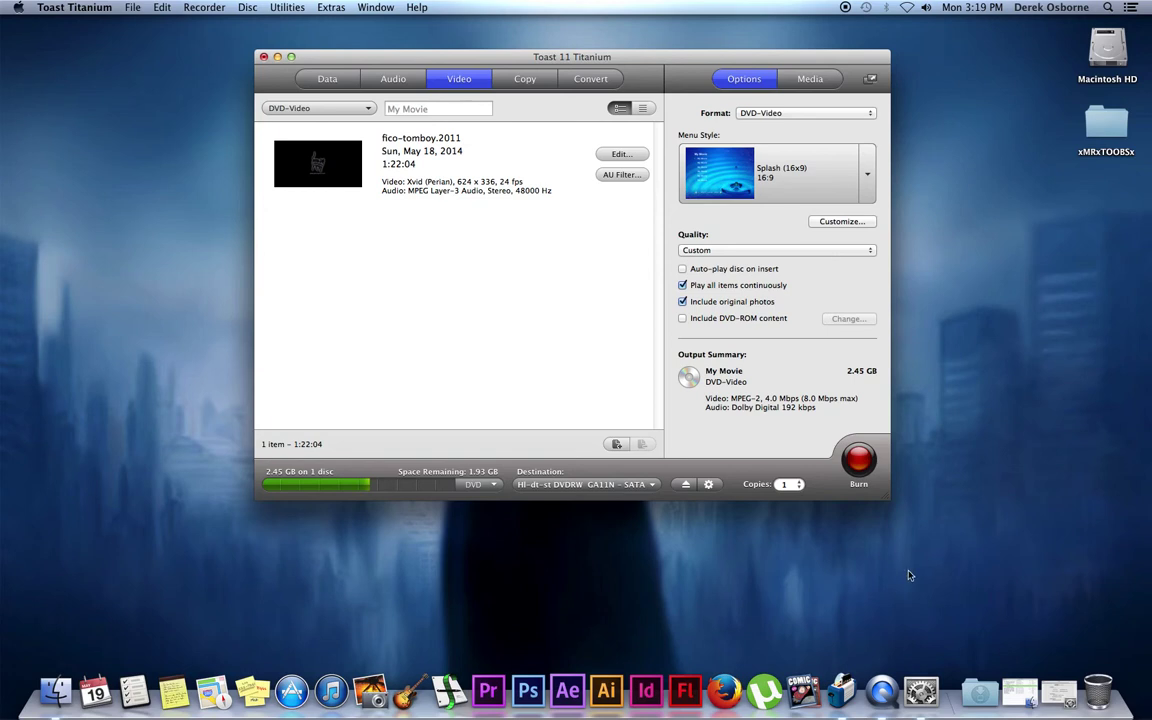
left_click(970, 680)
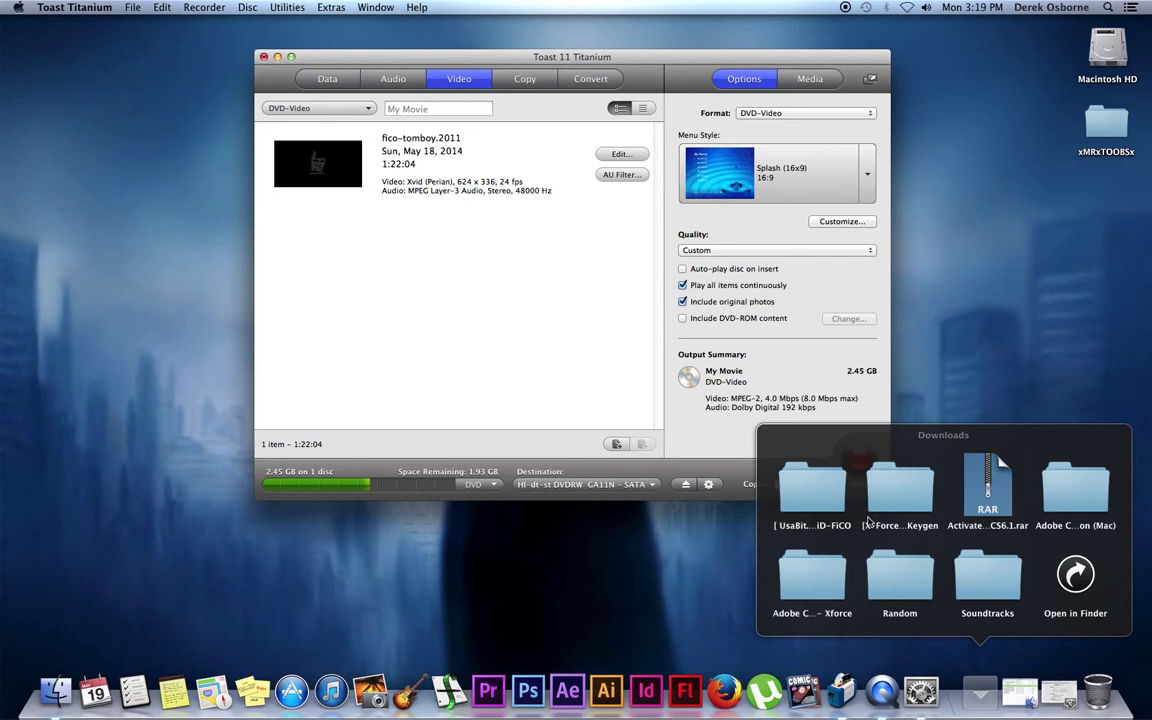
left_click(935, 502)
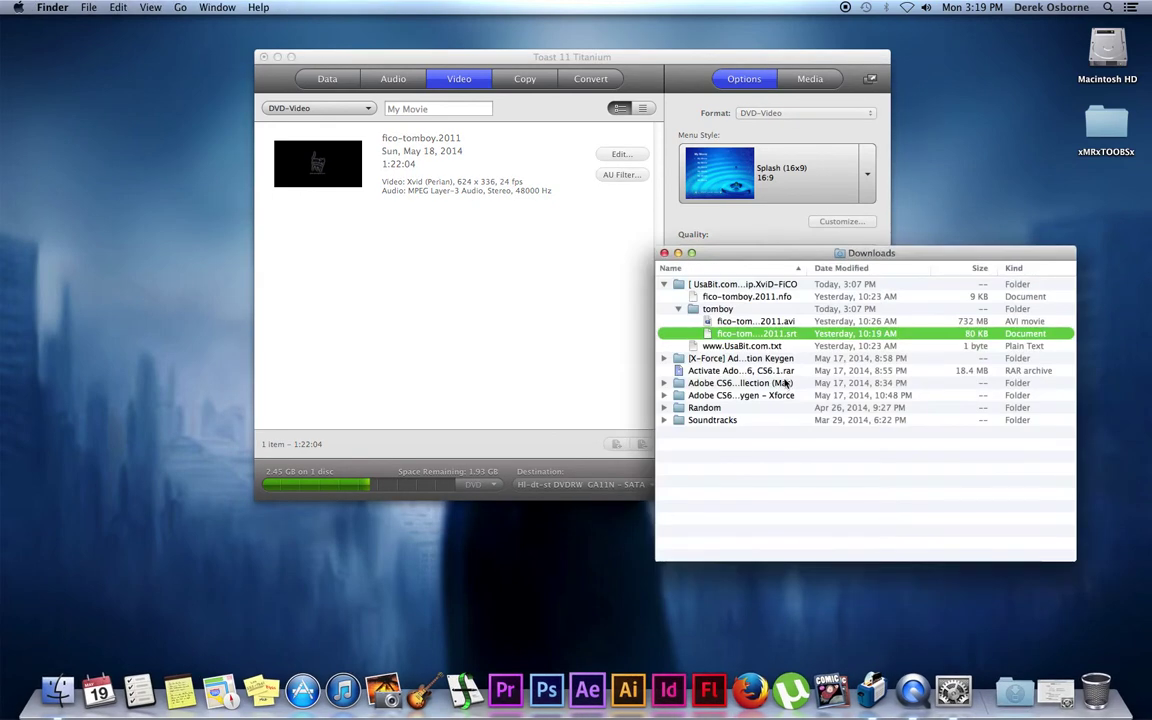
right_click(786, 320)
mouse_move(810, 342)
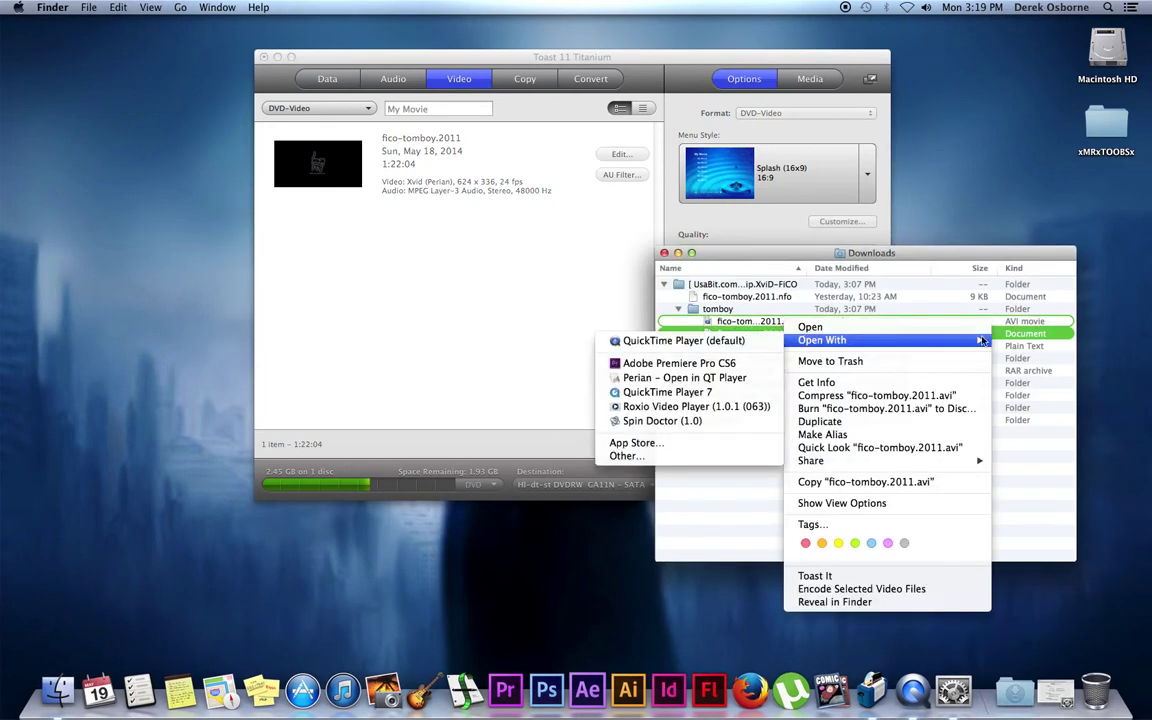
left_click(886, 310)
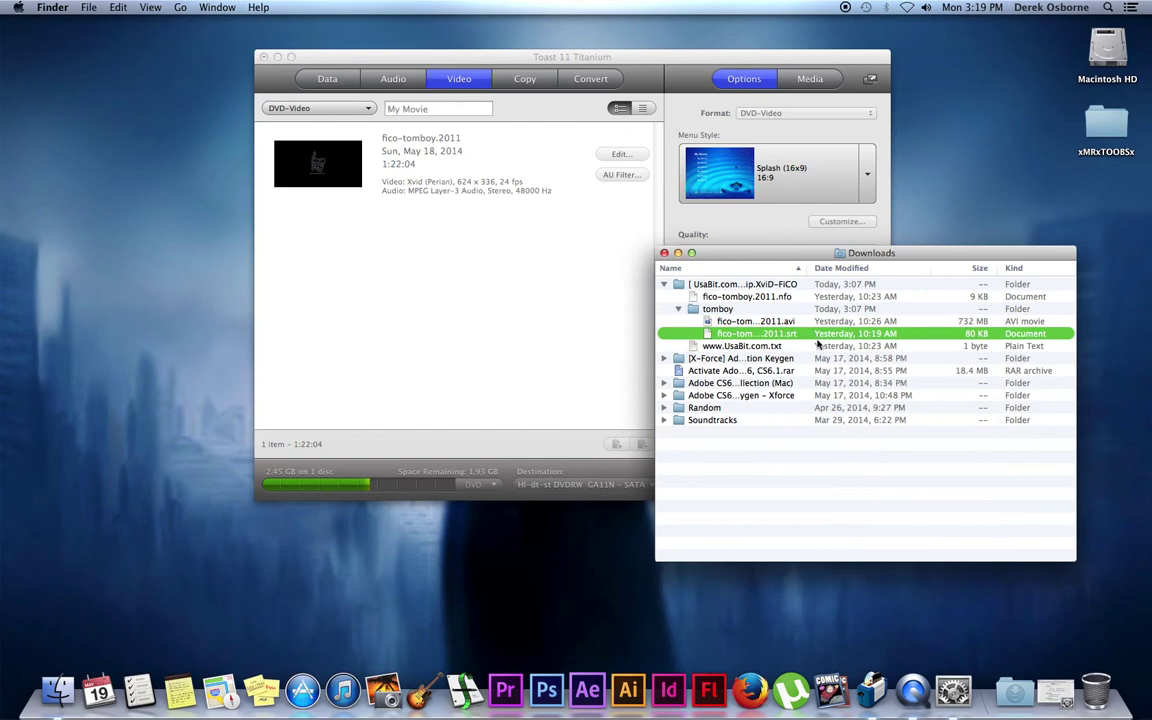
Open the .avi movie from the tomboy folder in QuickTime Player 7
left_click(785, 321)
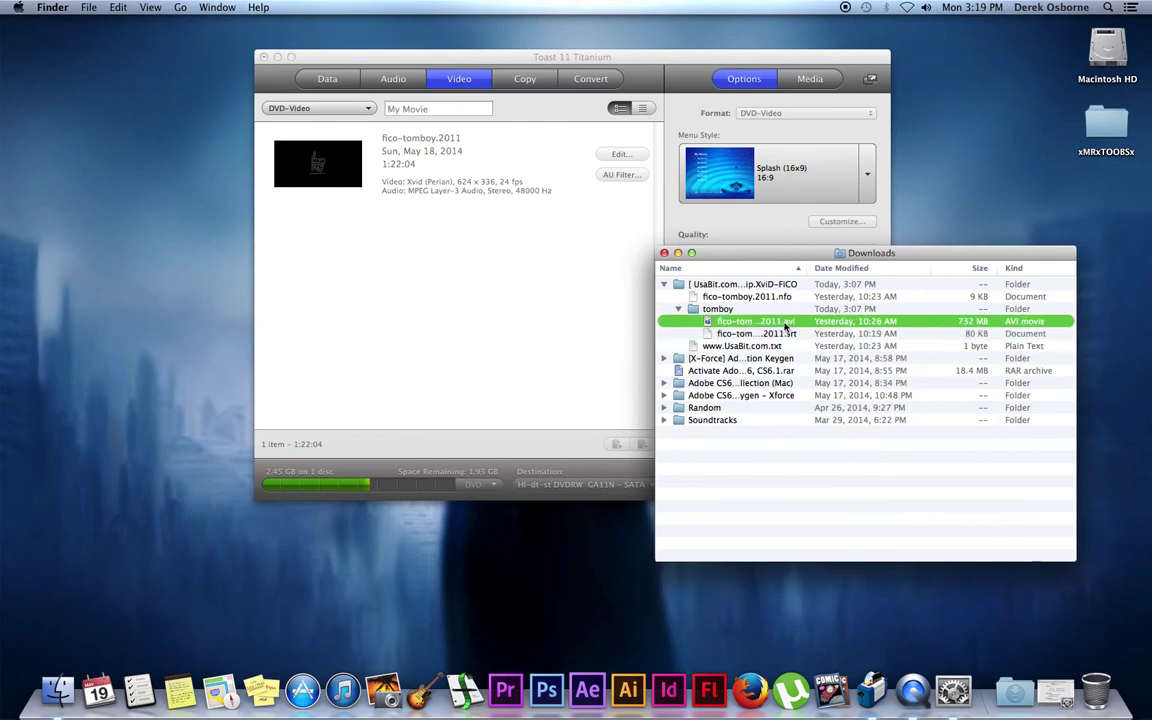
right_click(786, 321)
mouse_move(800, 344)
left_click(680, 343)
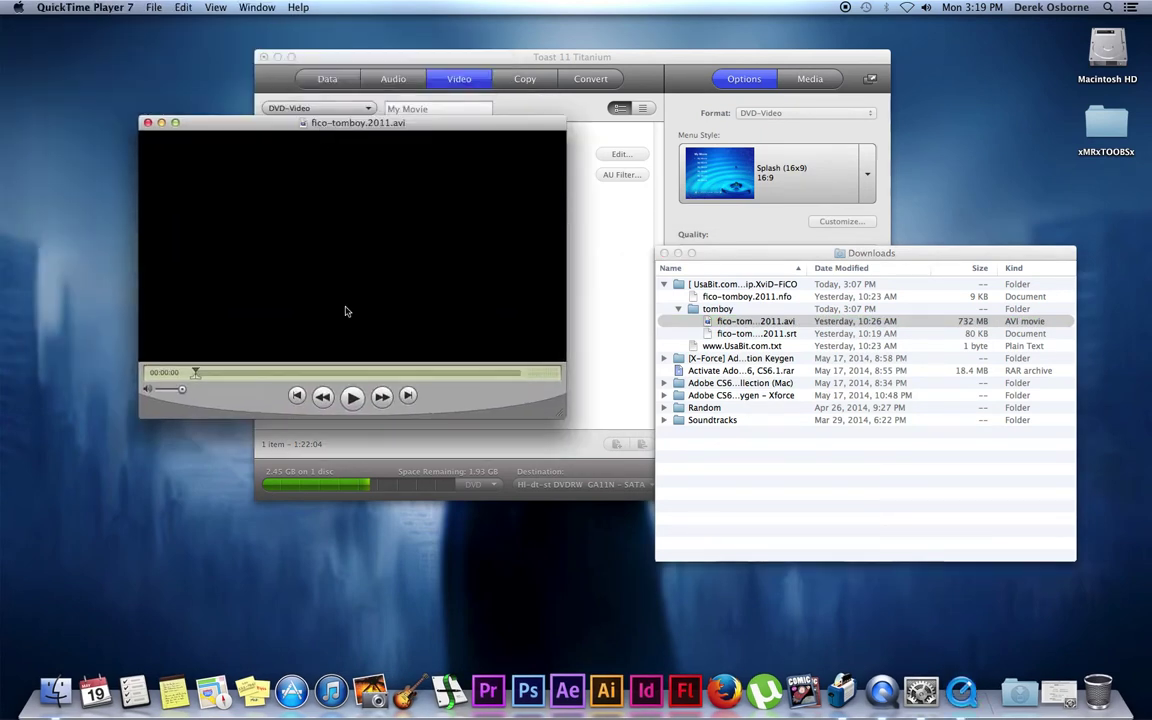
Play the movie and skip ahead through several scenes to about 01:04 to check for subtitles
left_click(352, 397)
left_click(419, 373)
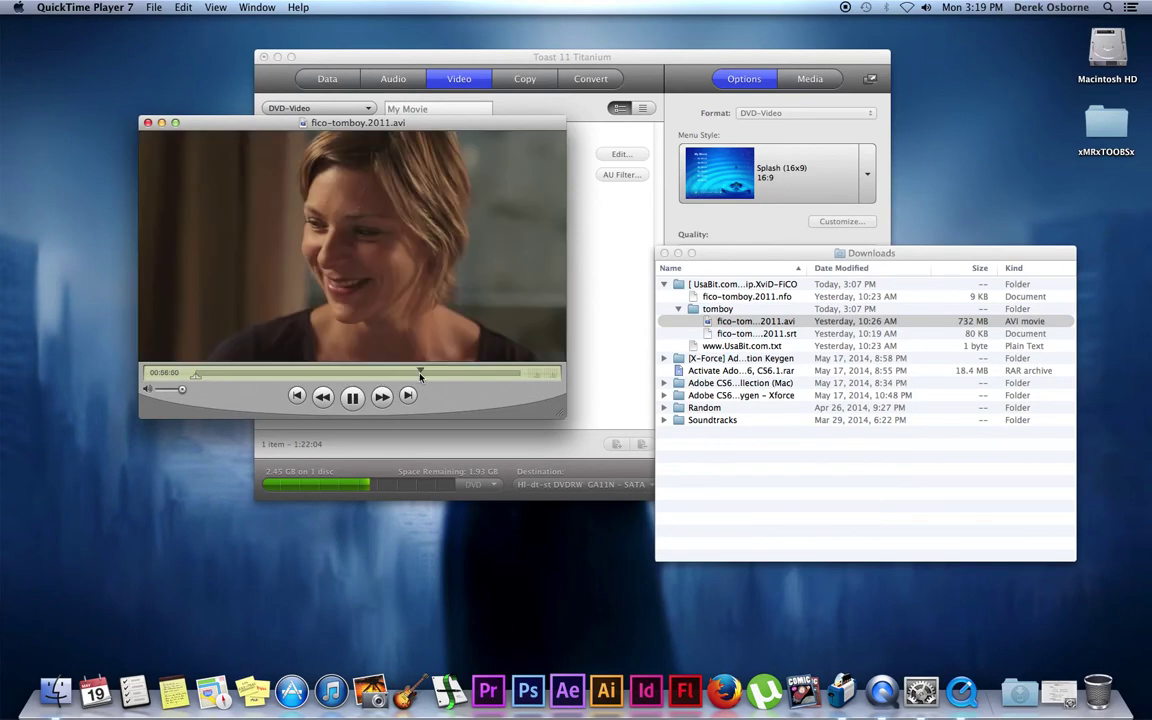
left_click(429, 373)
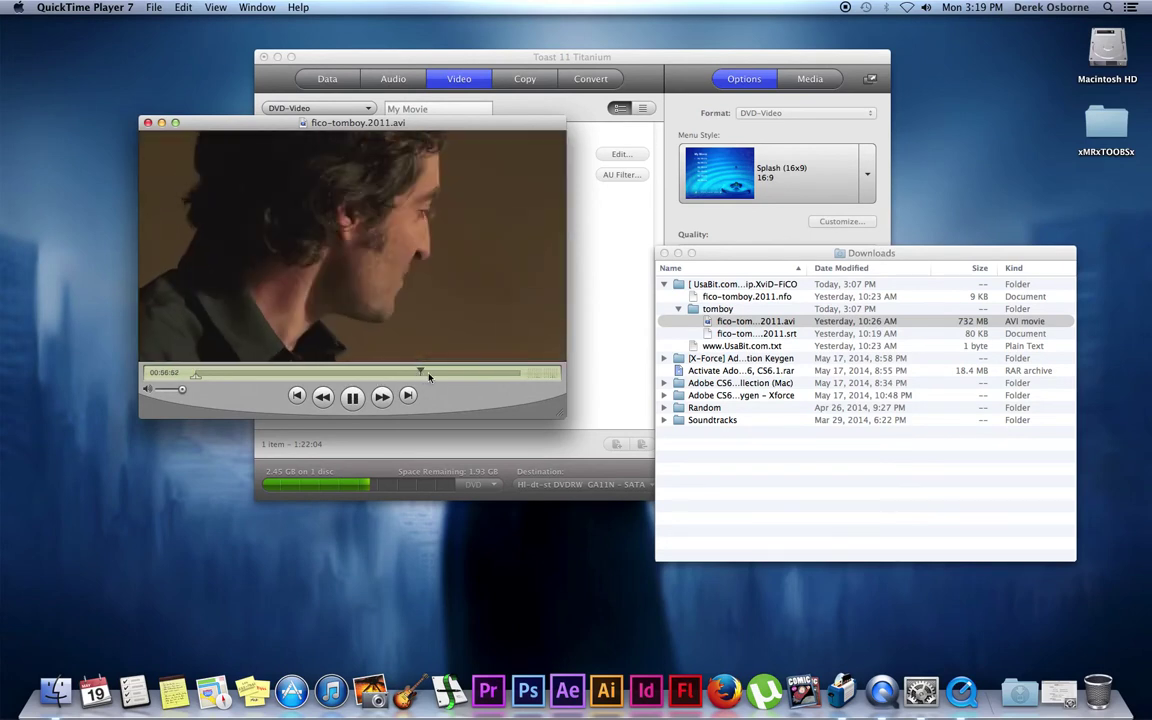
key("space")
left_click(431, 373)
key("space")
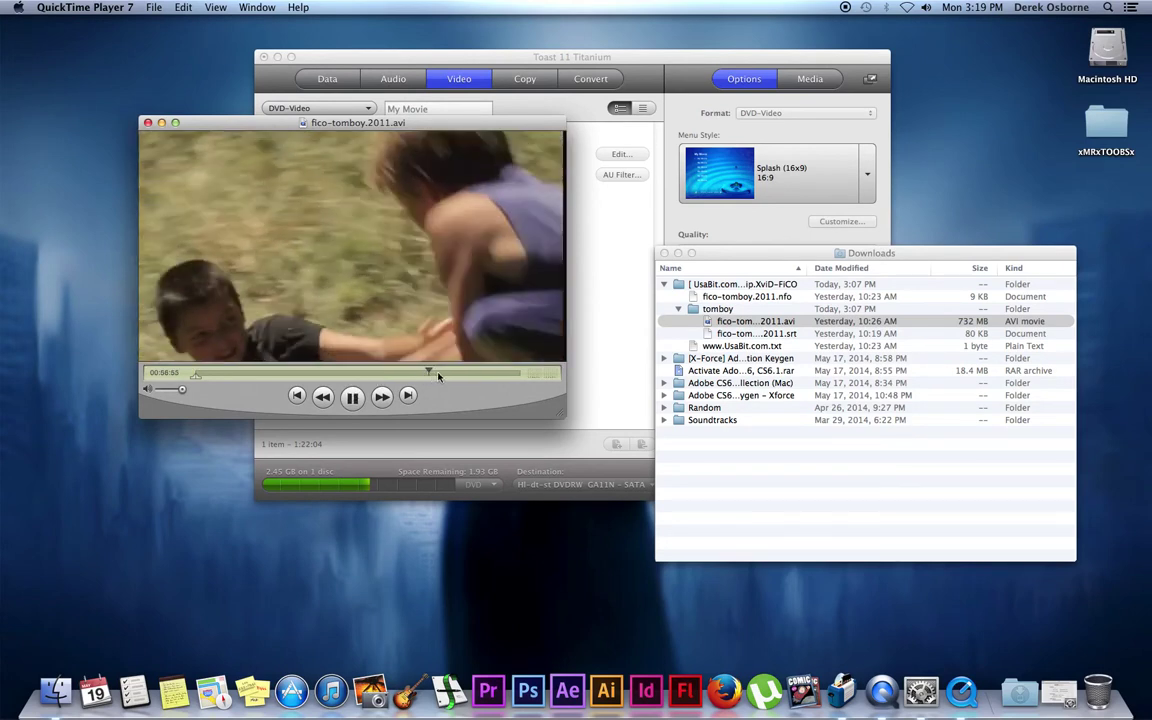
left_click(438, 373)
left_click(451, 373)
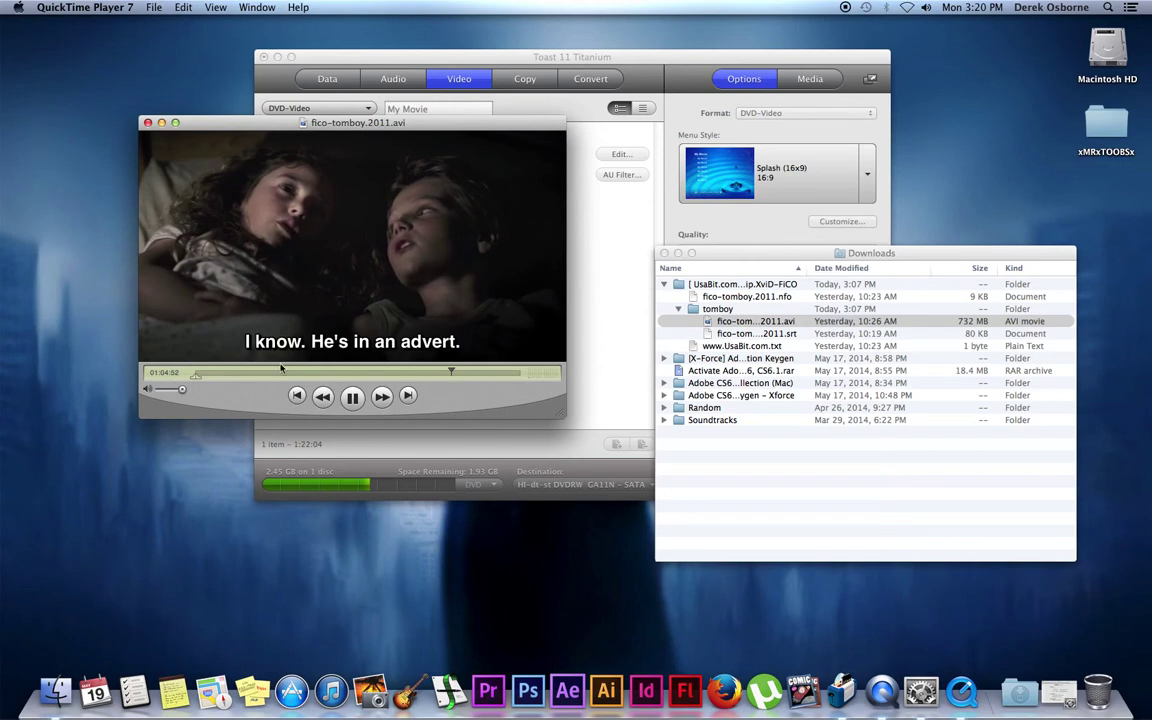
Close the movie preview and minimize the Downloads window to return to Toast Titanium
left_click(148, 123)
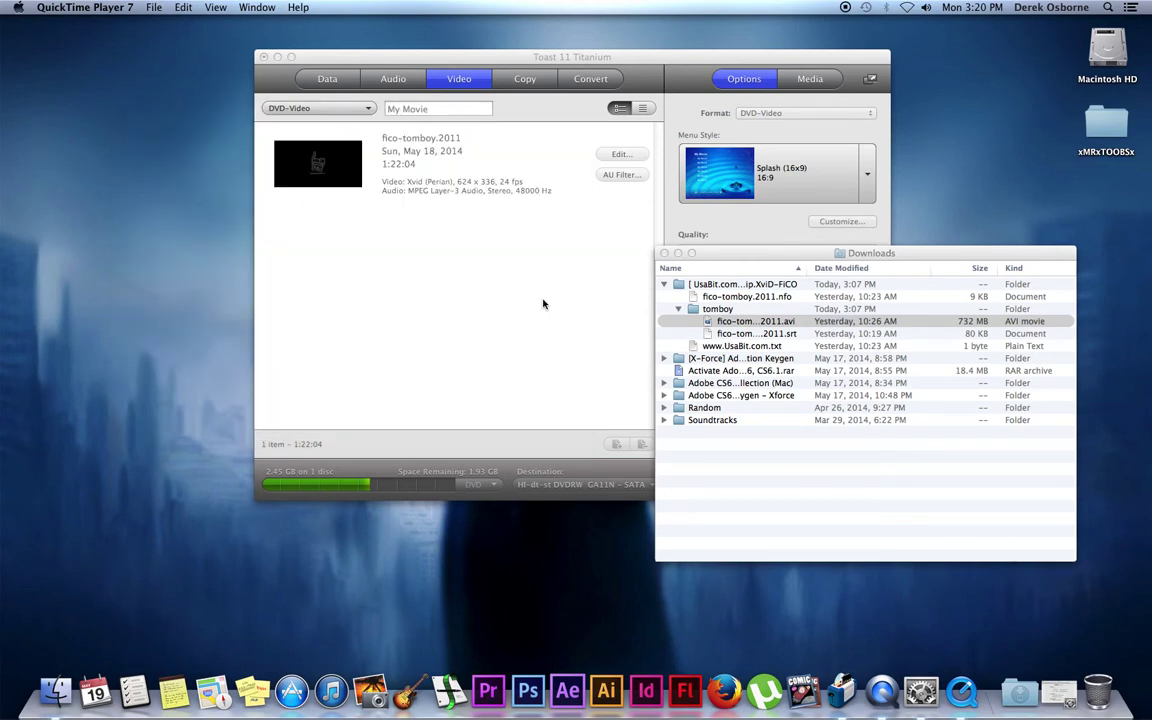
left_click(677, 253)
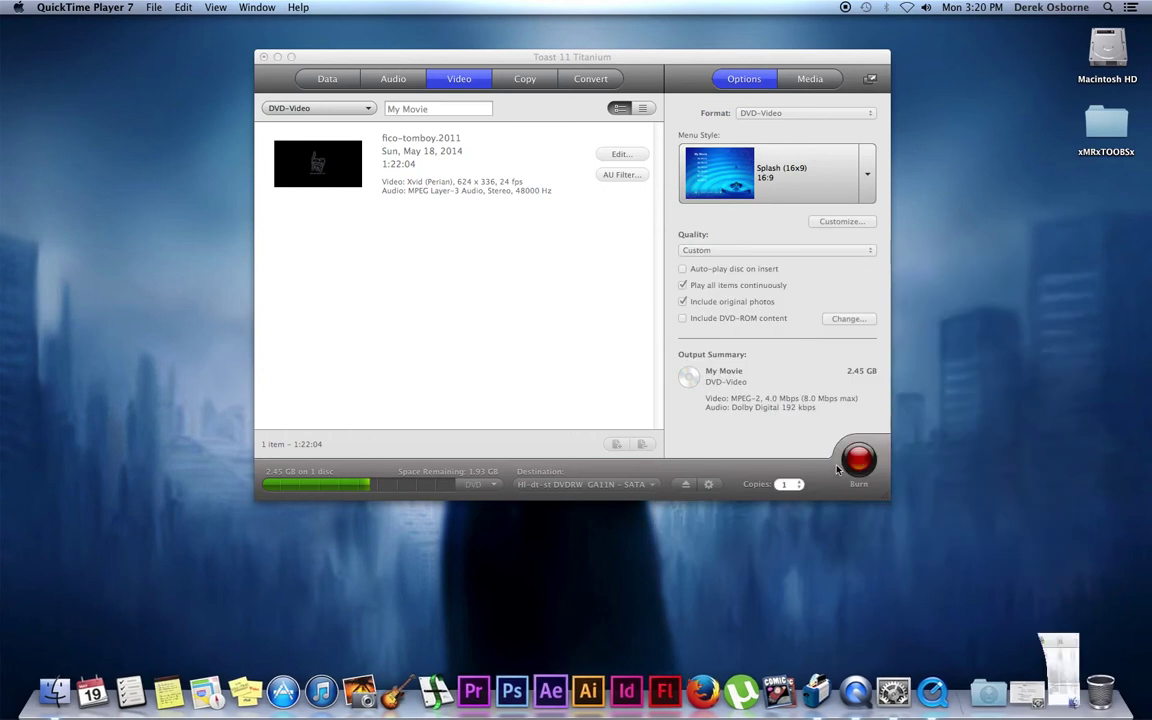
left_click(557, 322)
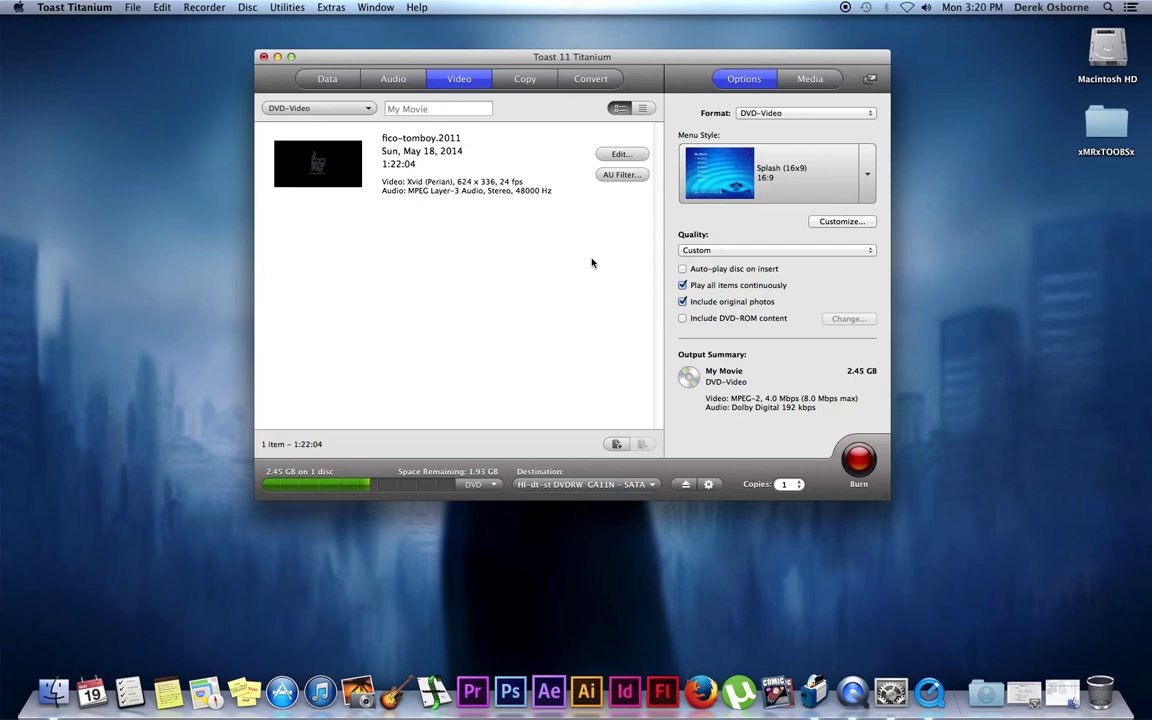
Browse the 16:9 menu styles available for the DVD and leave the list without choosing one
left_click(867, 175)
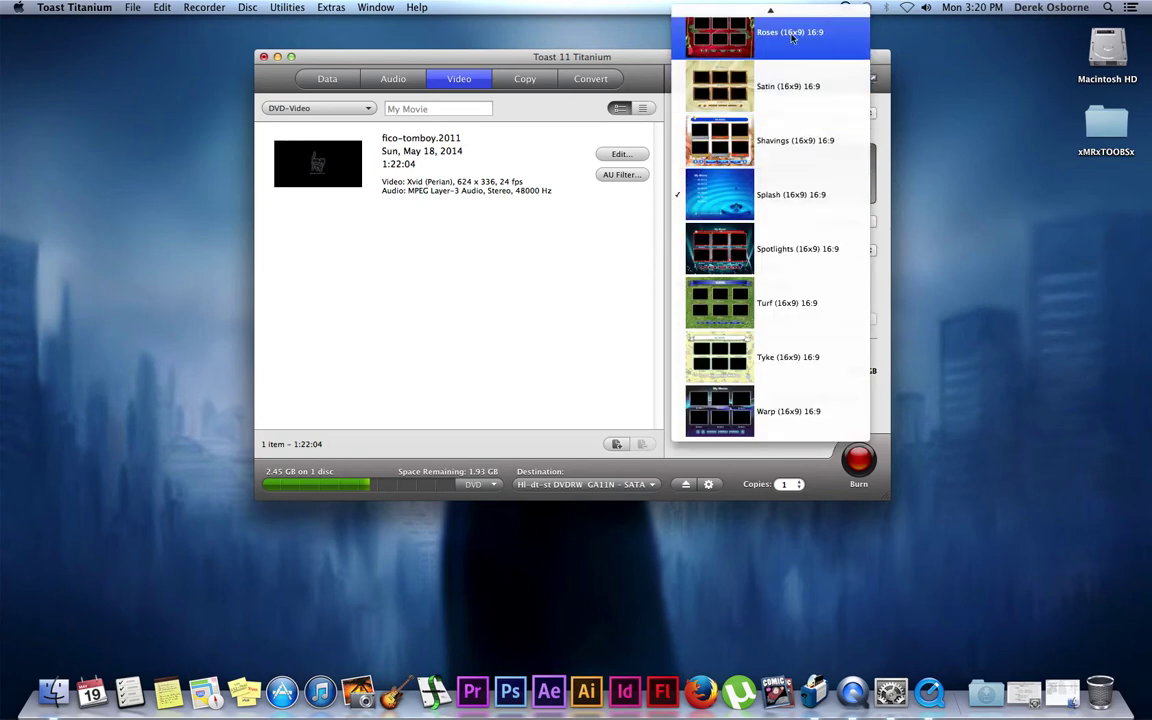
scroll(791, 37, "up", 2)
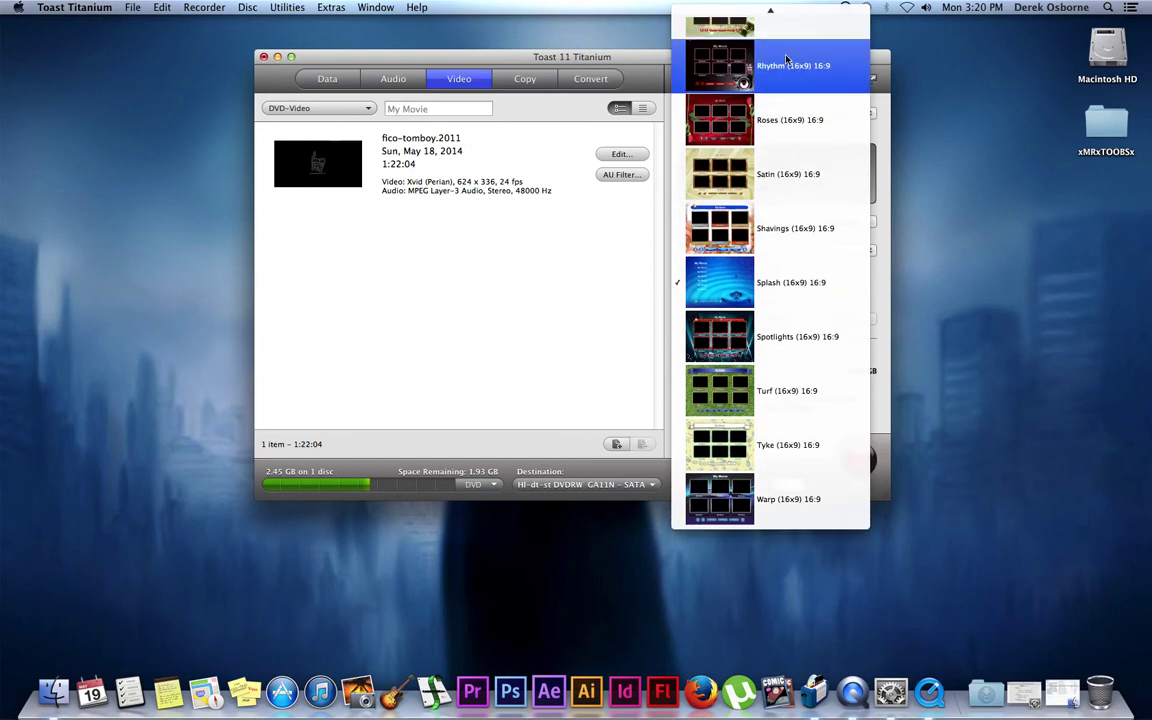
left_click(630, 232)
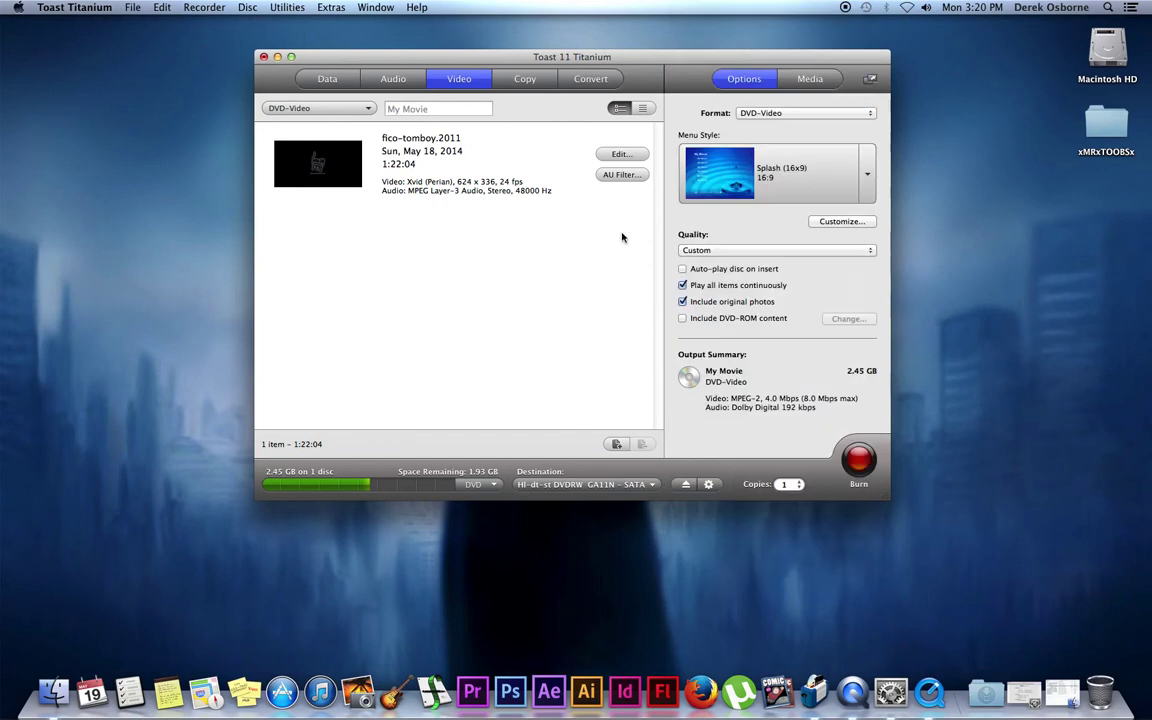